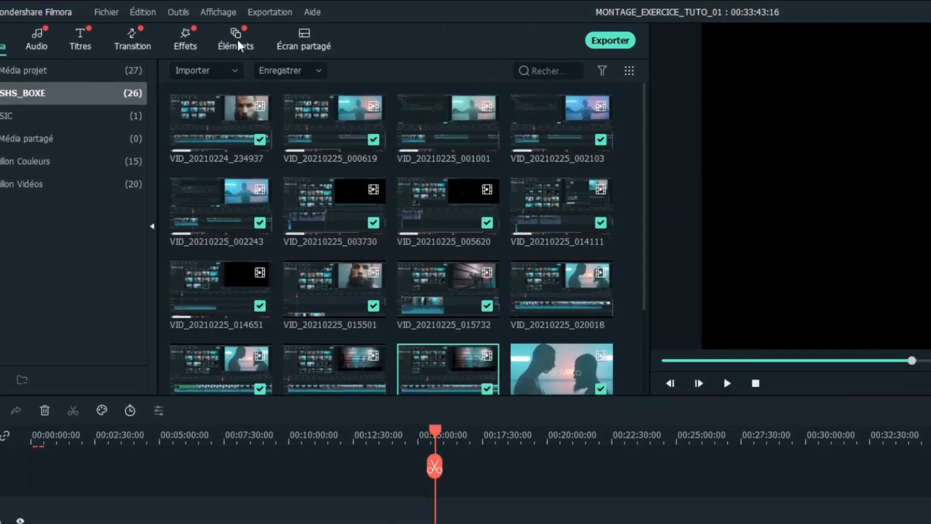
Step: Browse the split-screen templates and place the two equal vertical panels template on the empty track above the timeline gap
click(304, 39)
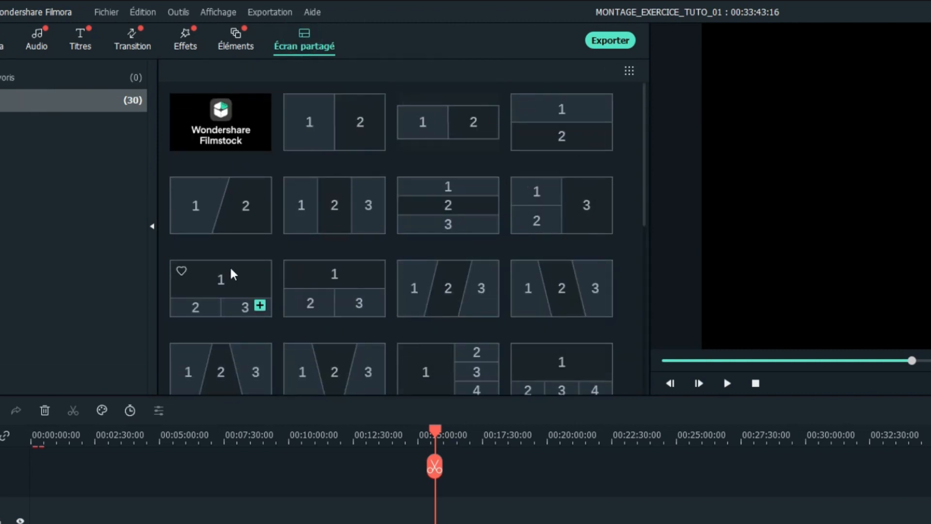
scroll(416, 287, down, 5)
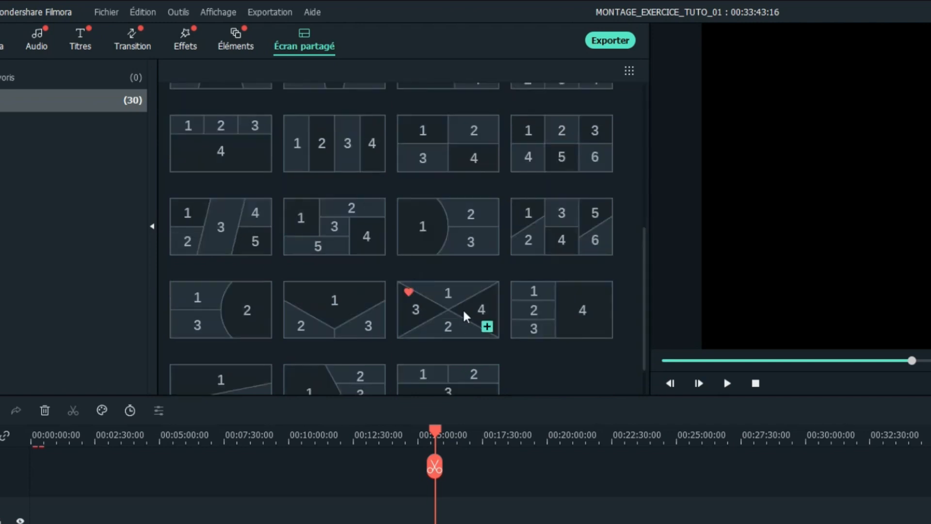
scroll(459, 287, up, 5)
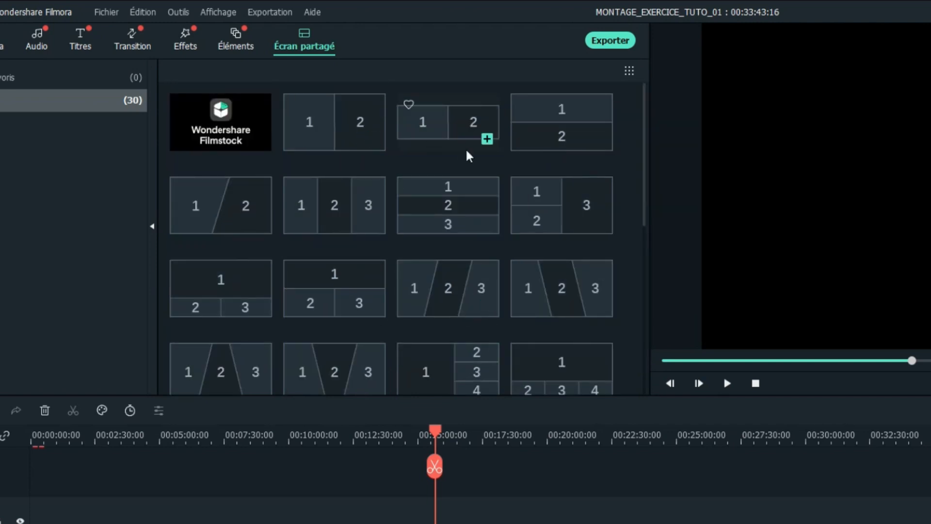
scroll(559, 217, down, 5)
scroll(575, 298, down, 2)
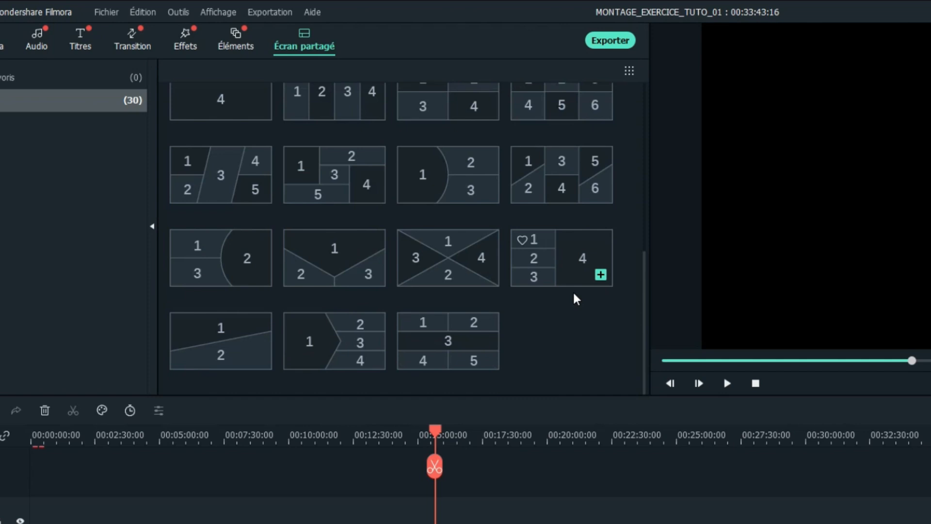
scroll(478, 361, up, 7)
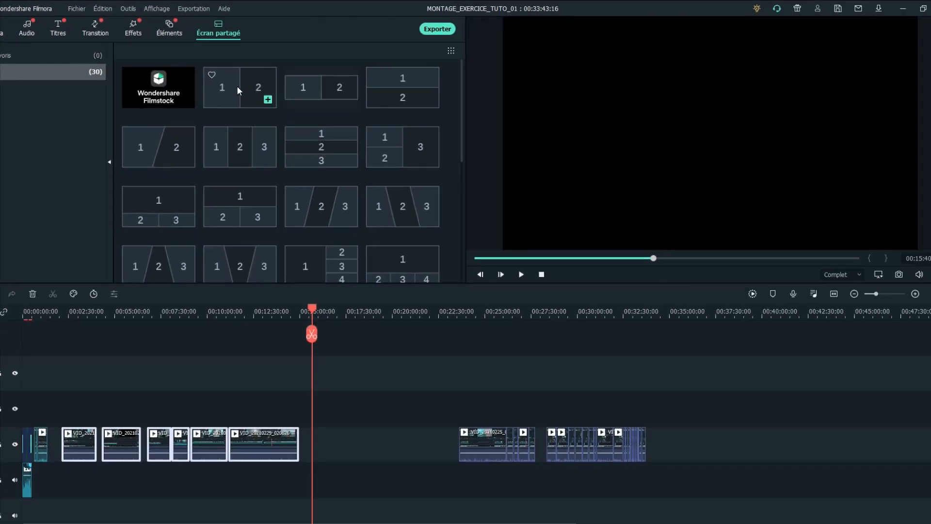
click(237, 88)
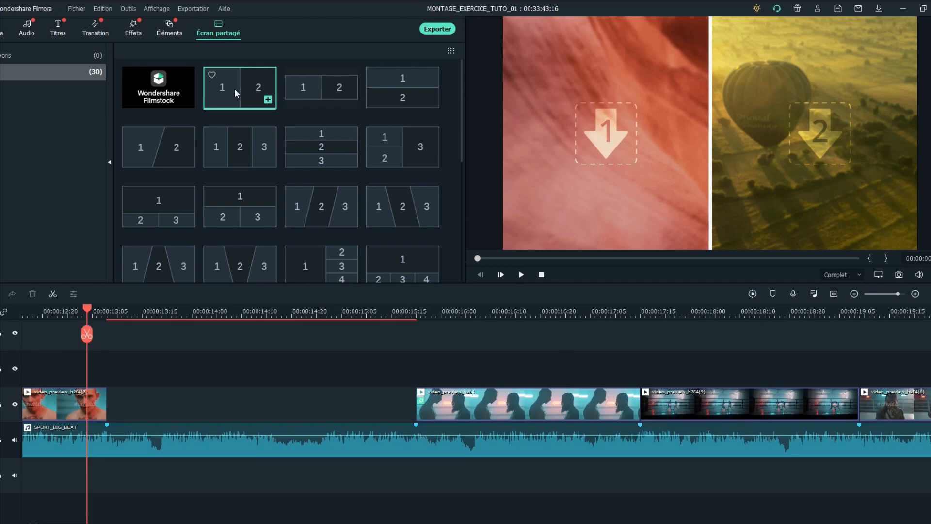
drag(223, 101, 245, 101)
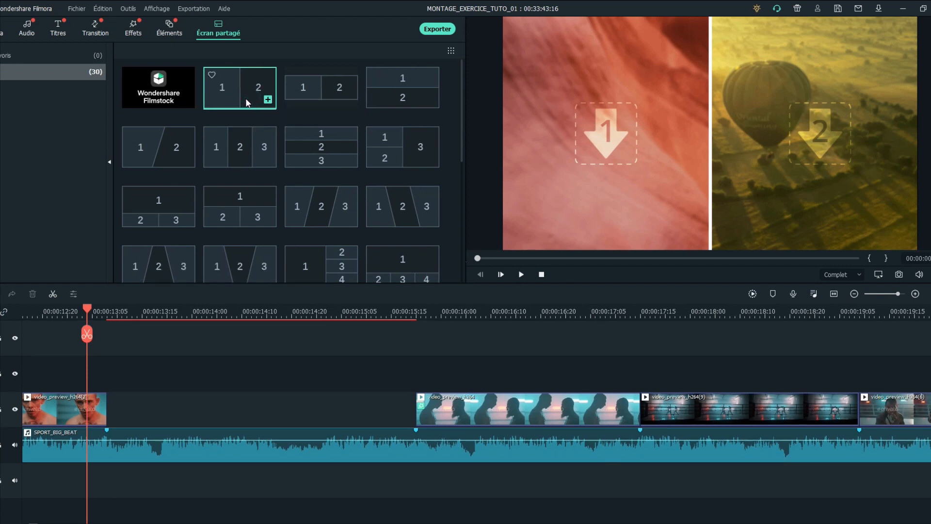
drag(245, 100, 117, 355)
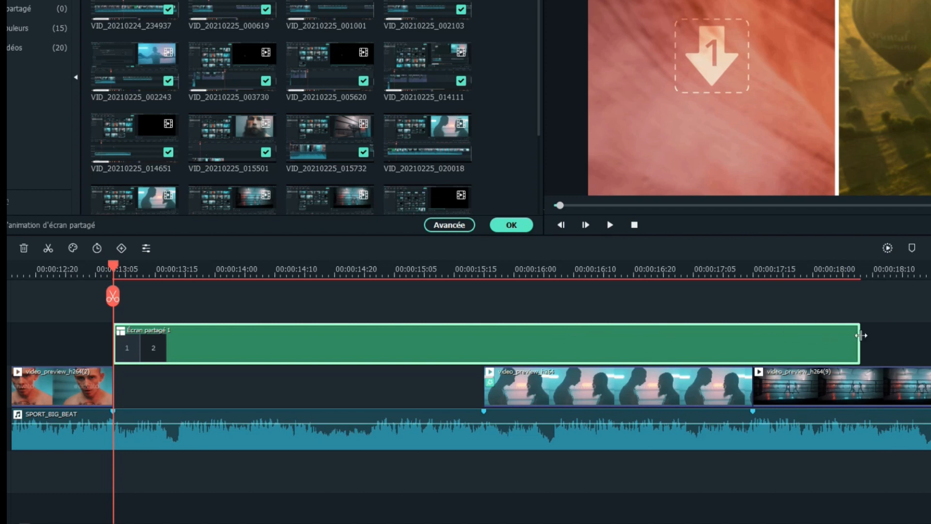
Step: Shorten the split-screen clip to end at 00:00:15:20 and move it down into the gap between the video clips
drag(861, 337, 487, 358)
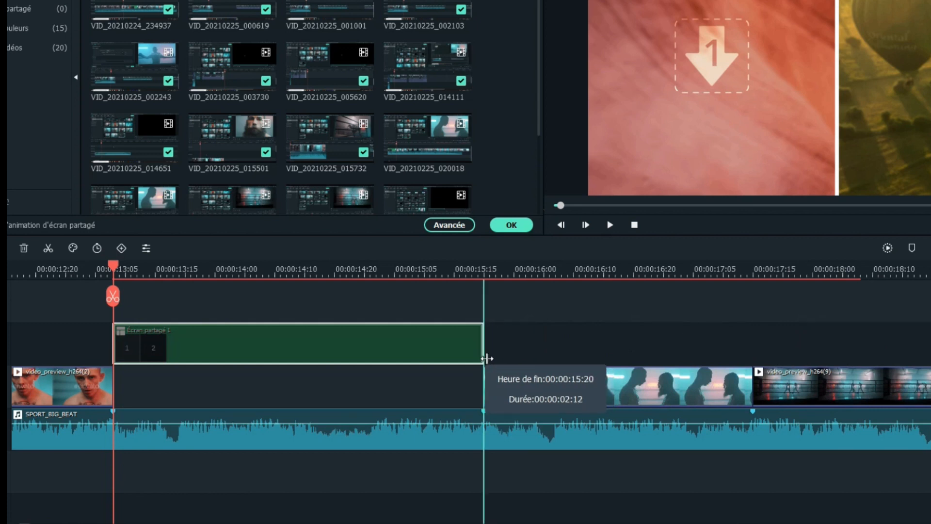
drag(487, 358, 486, 359)
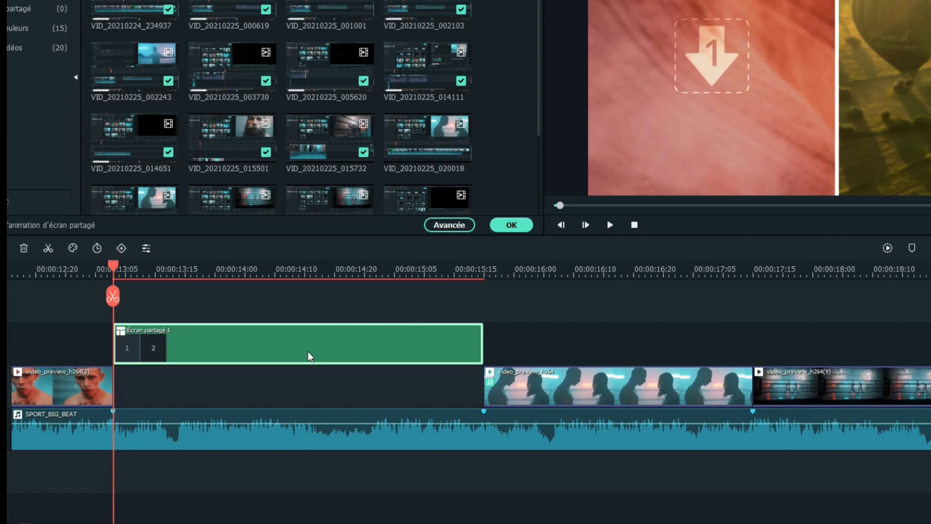
drag(308, 351, 296, 376)
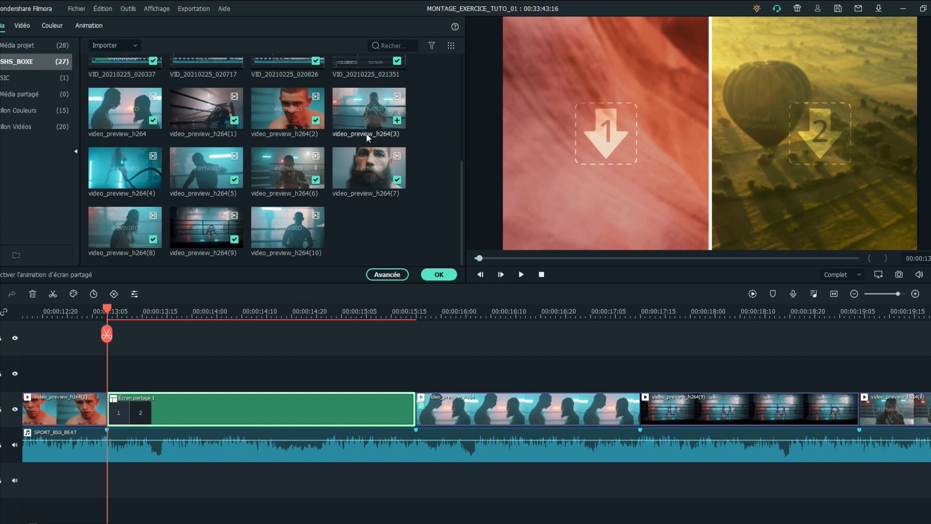
Step: Fill split-screen panel 1 with video_preview_h264(7) and panel 2 with video_preview_h264(2)
click(362, 167)
drag(361, 167, 624, 126)
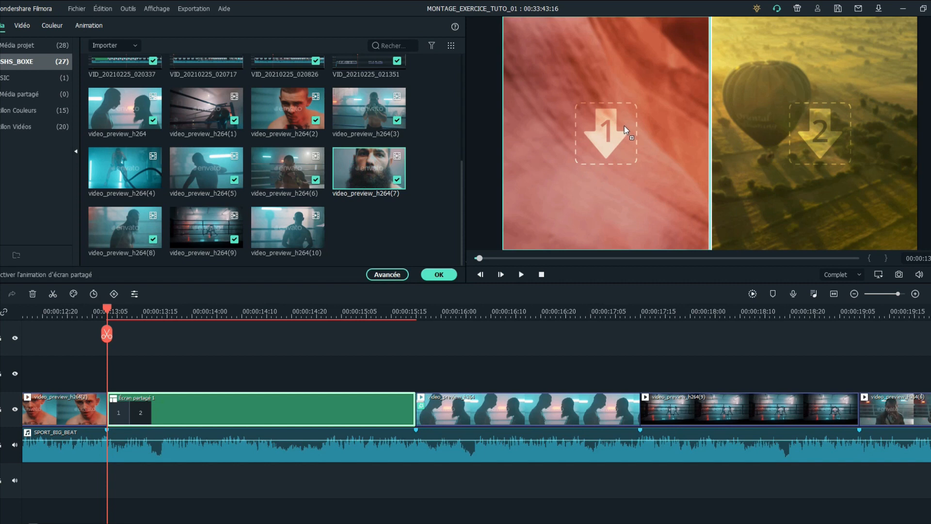
drag(615, 133, 615, 133)
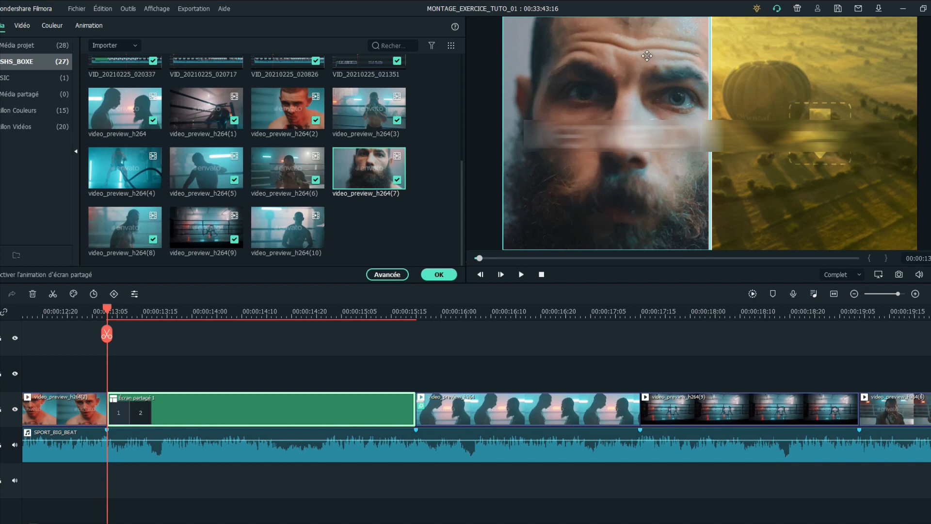
click(284, 113)
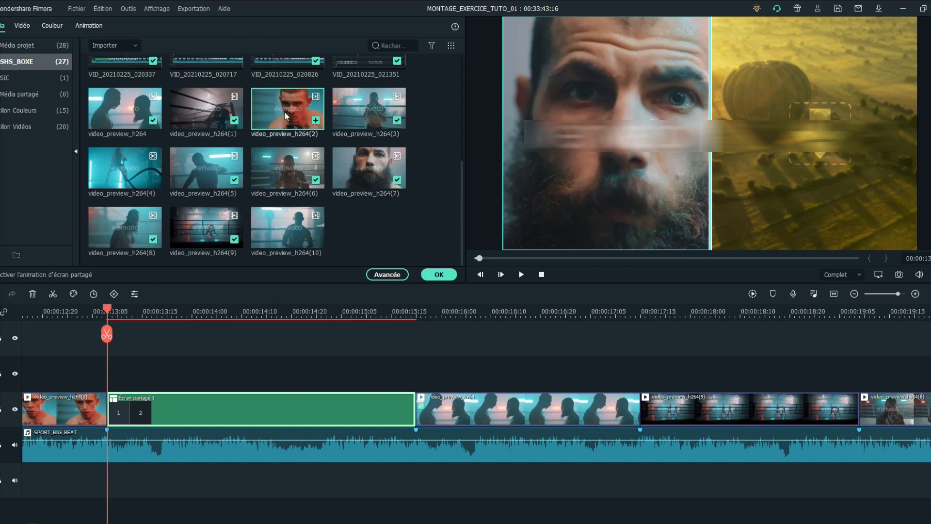
drag(285, 112, 820, 141)
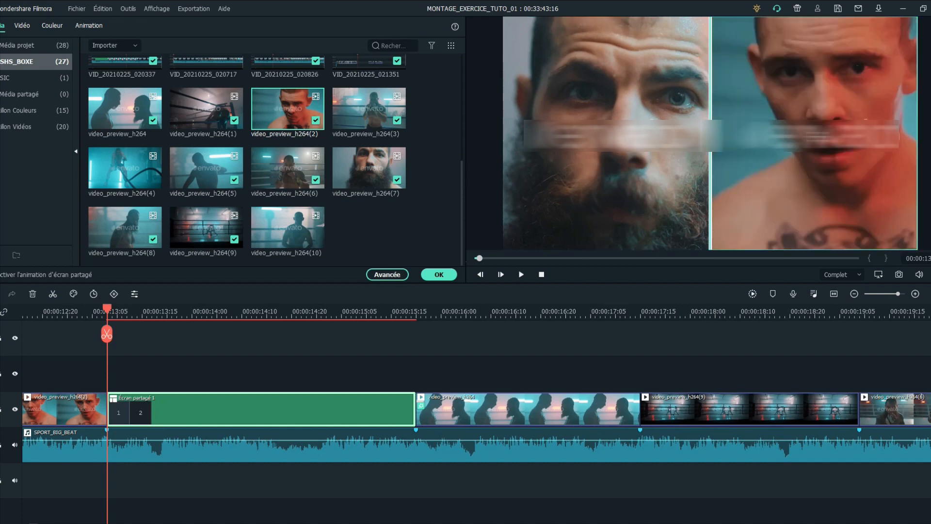
Step: Enlarge the bearded man's clip slightly within panel 1 of the split screen
click(572, 186)
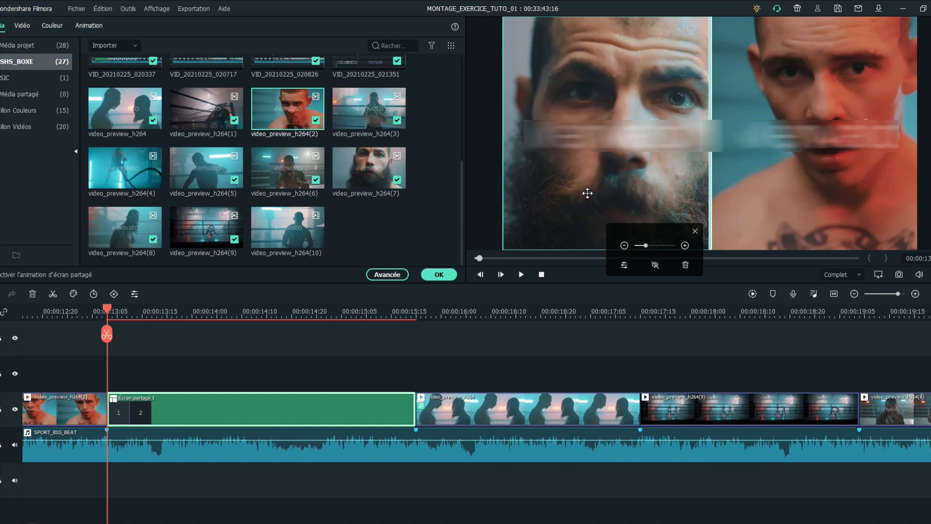
drag(645, 244, 648, 245)
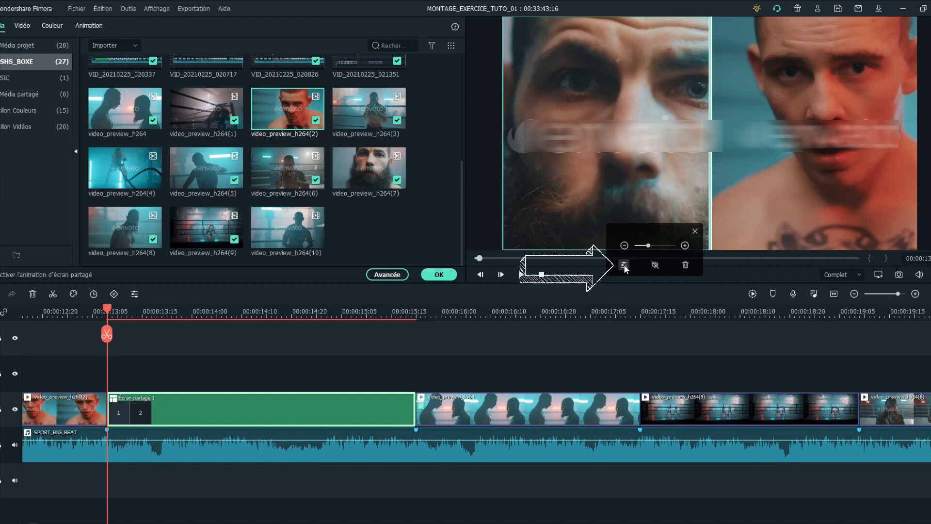
Step: In the maximized advanced split-screen editor, trim both panel clips to the 00:00:02:12 split-screen length, preview them and accept the changes
click(624, 263)
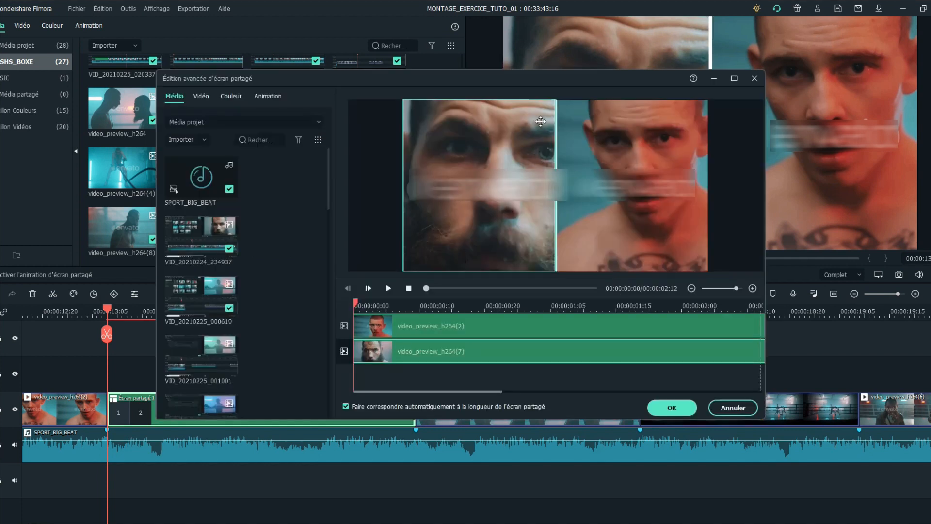
click(446, 326)
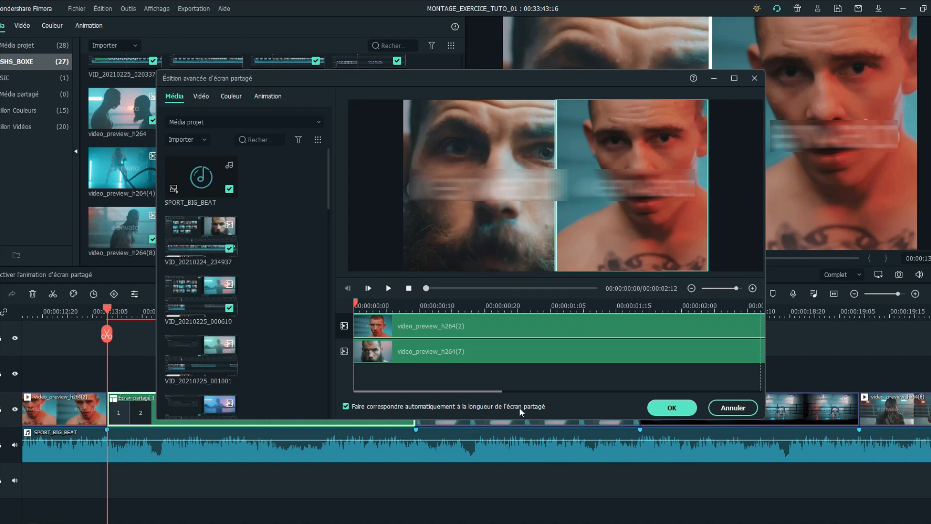
drag(420, 78, 351, 78)
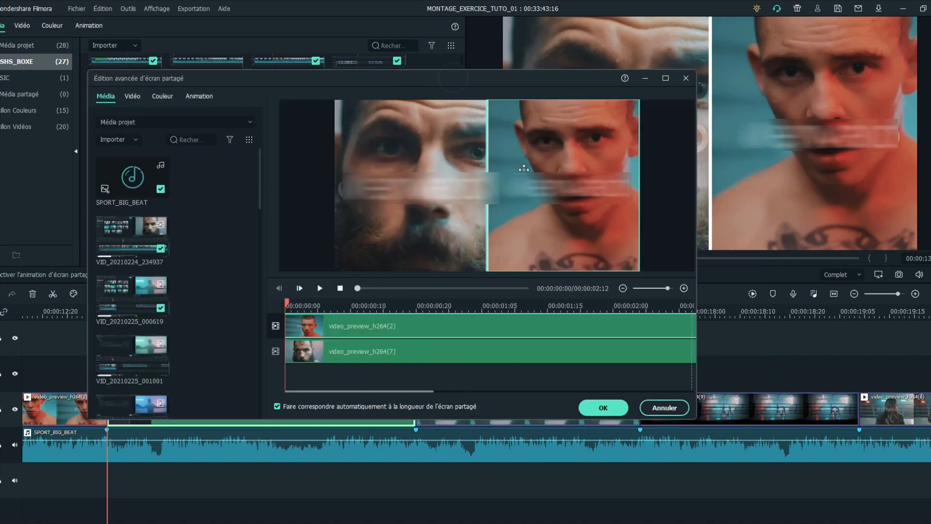
click(665, 82)
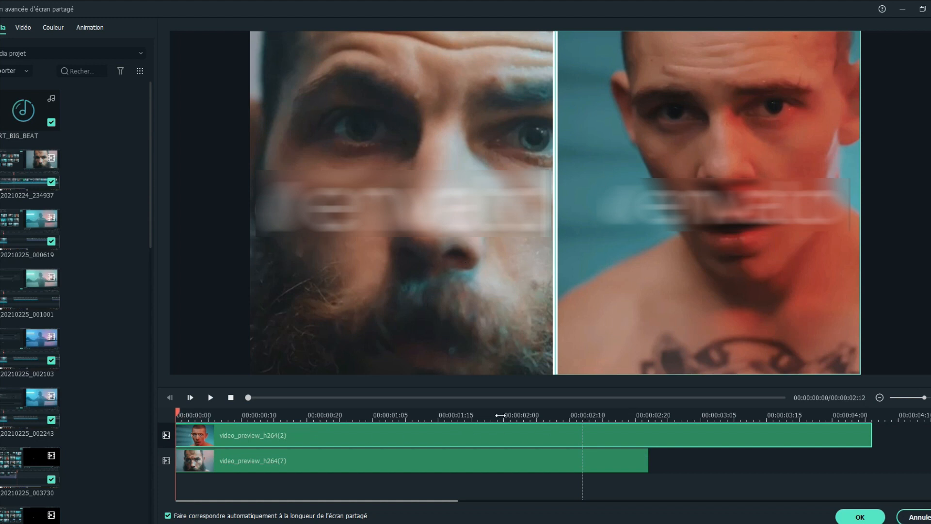
drag(866, 432, 582, 429)
click(643, 464)
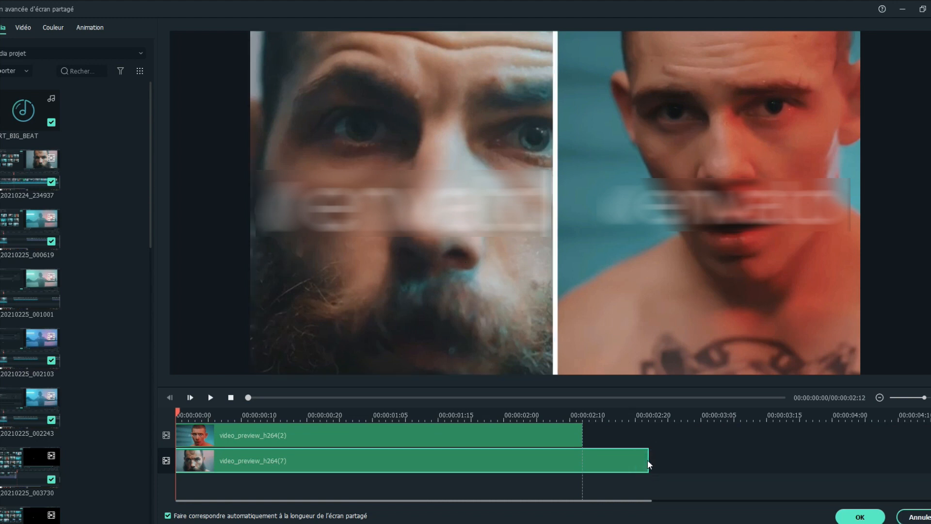
click(648, 464)
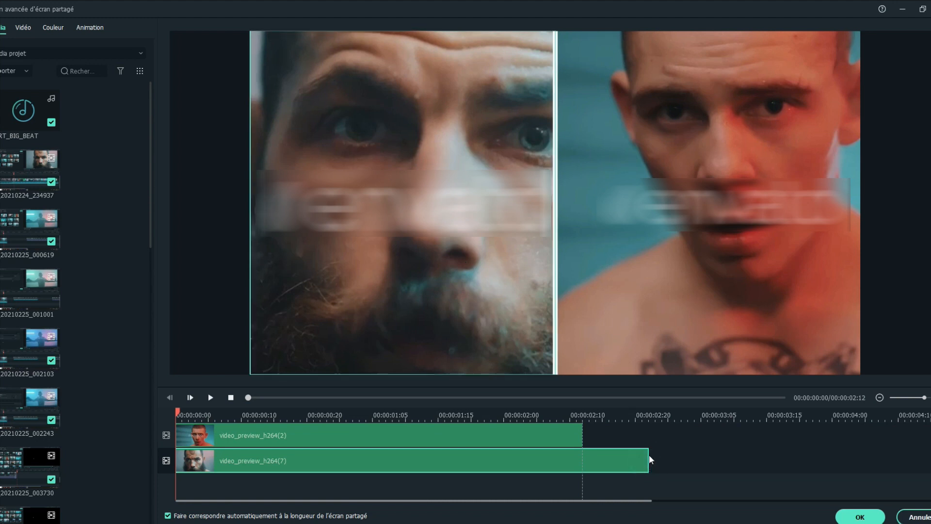
drag(649, 456, 582, 455)
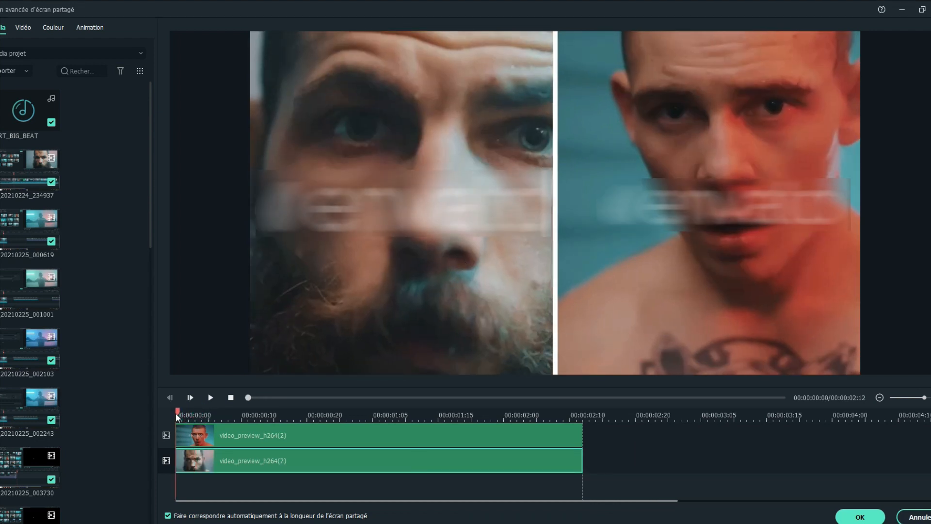
drag(179, 414, 522, 431)
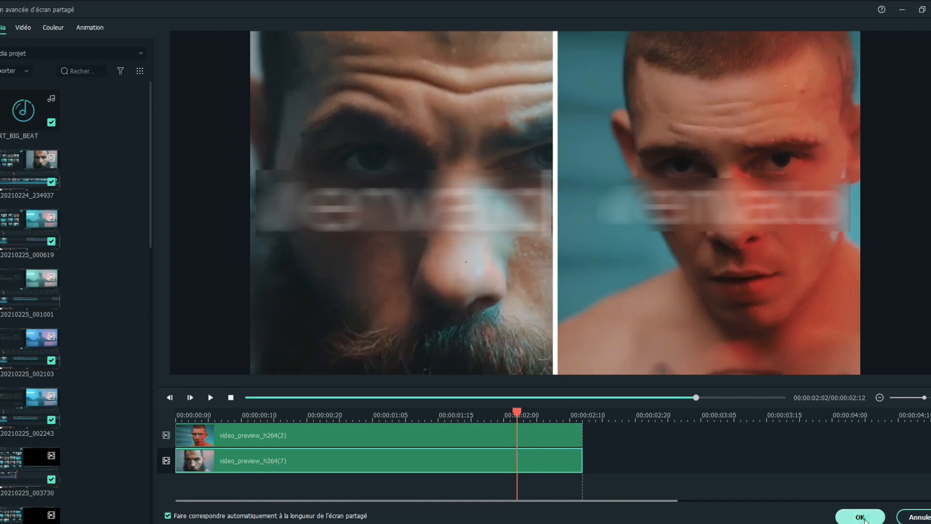
click(860, 517)
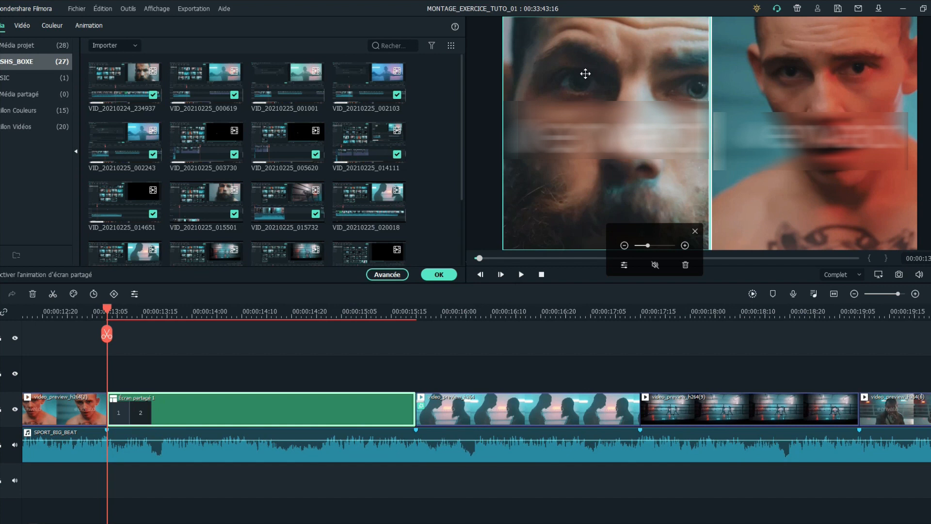
Step: Reposition the footage in both panels, shifting panel 1's face up and left and panel 2's face to the left
click(616, 89)
drag(617, 91, 596, 74)
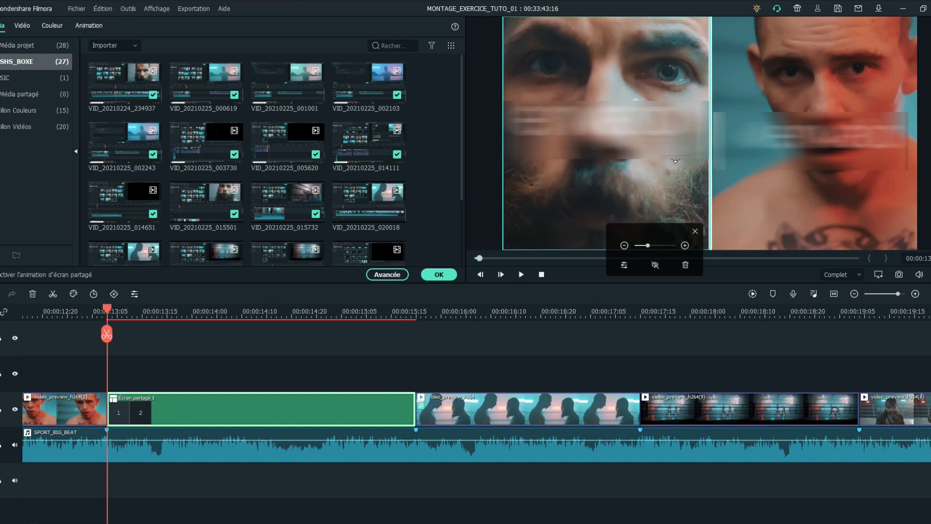
click(791, 187)
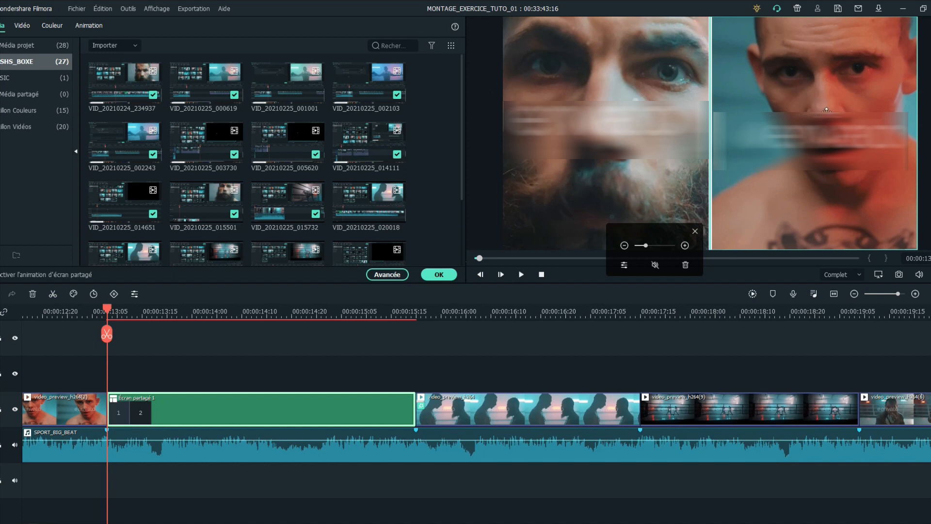
drag(830, 110, 809, 109)
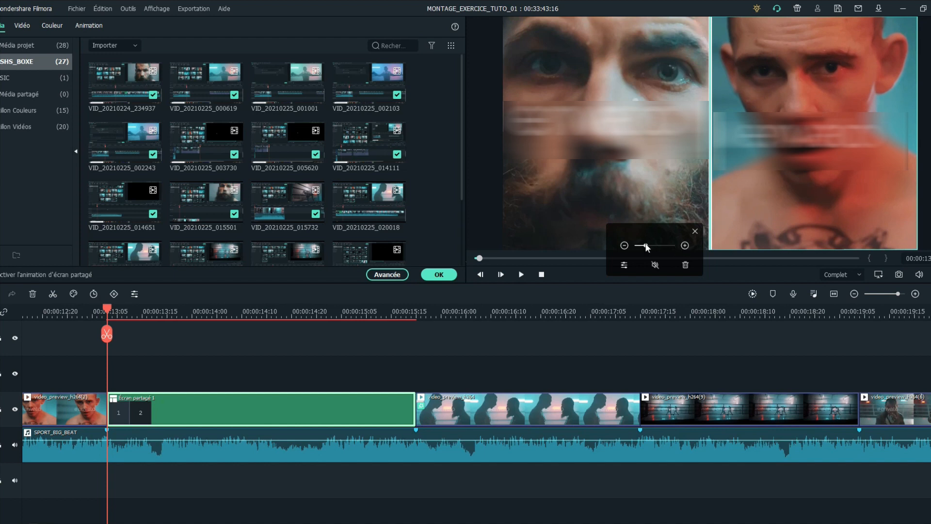
Step: Enlarge panel 2's footage and lower it so the face fills the panel with the eyes near panel 1's eye level
drag(645, 246, 650, 243)
drag(645, 244, 644, 244)
click(685, 245)
click(684, 245)
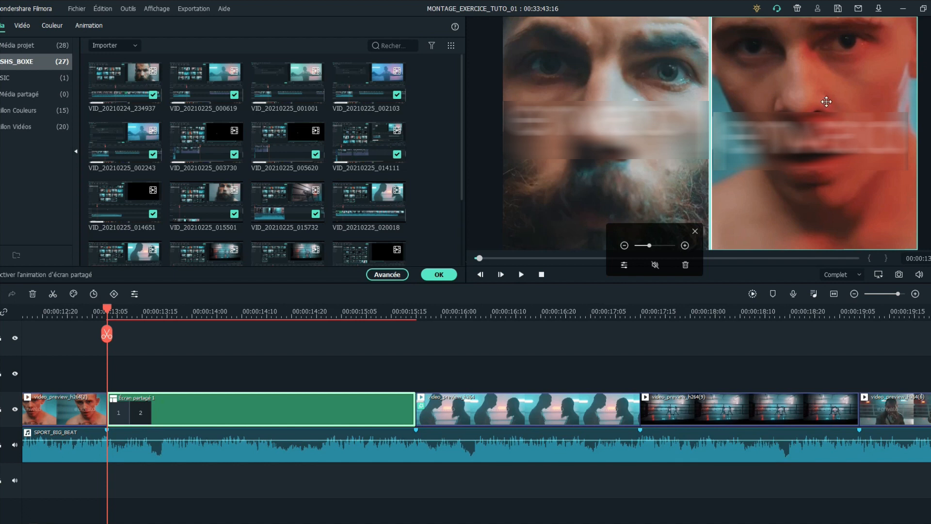
drag(835, 104, 834, 128)
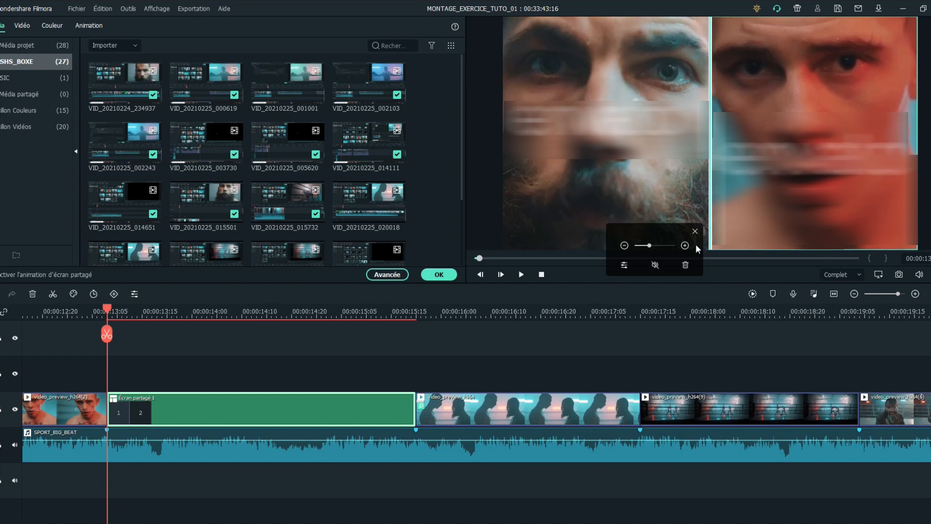
drag(649, 245, 652, 244)
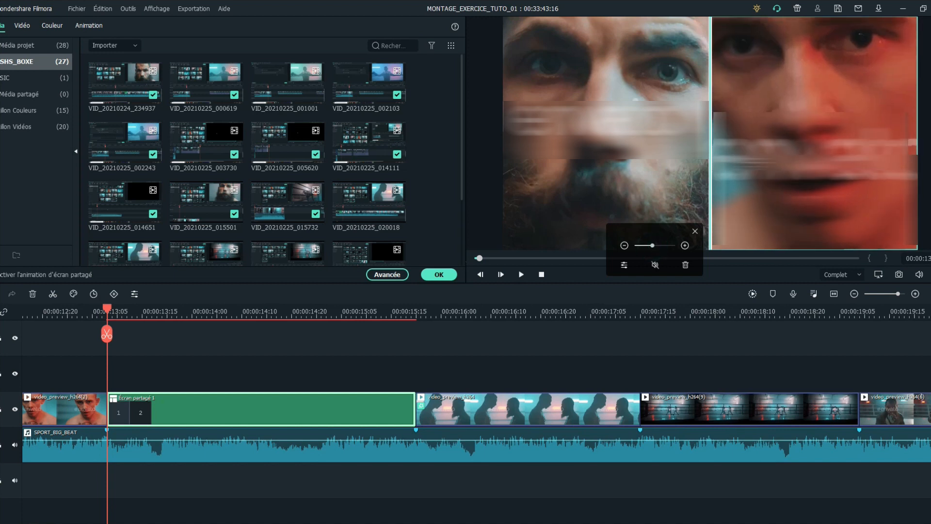
drag(816, 96, 825, 120)
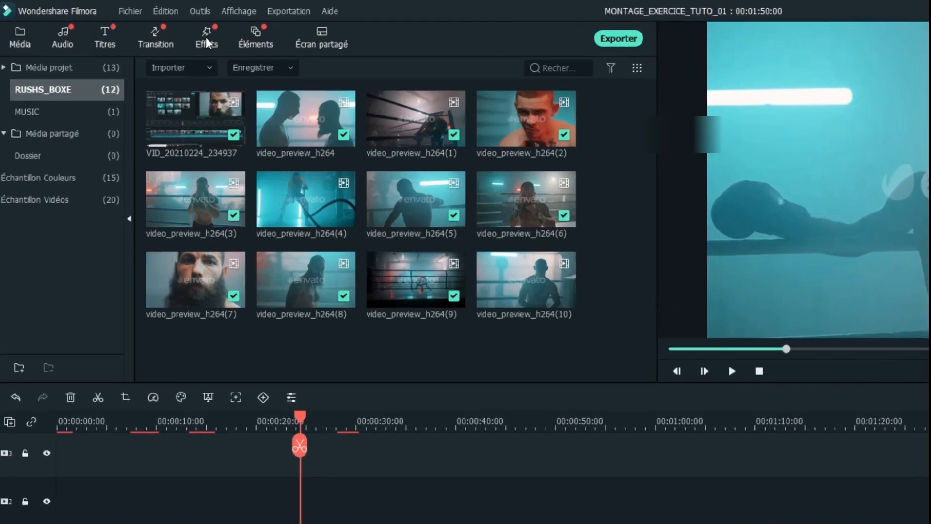
Step: Apply the Custom LUT effect from the LUT colour-correction category to the boxer clip at the playhead
click(207, 43)
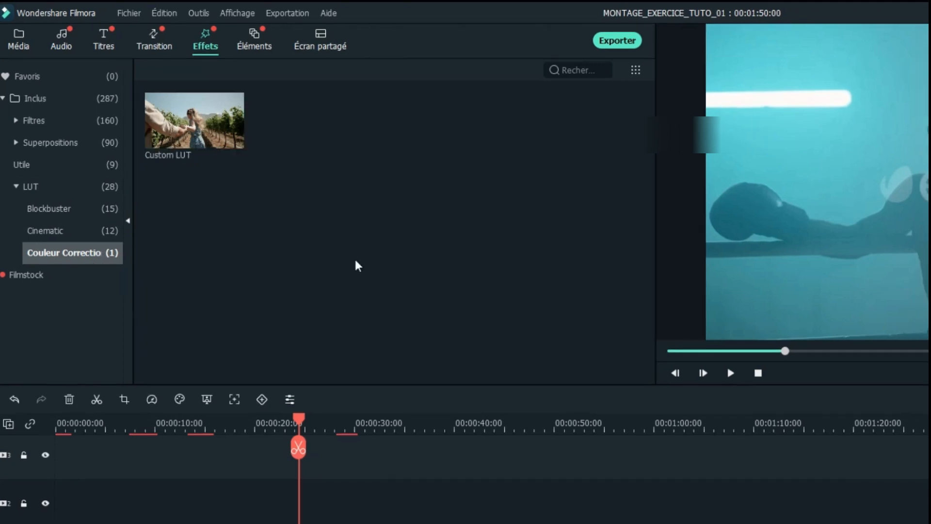
mouse_move(223, 134)
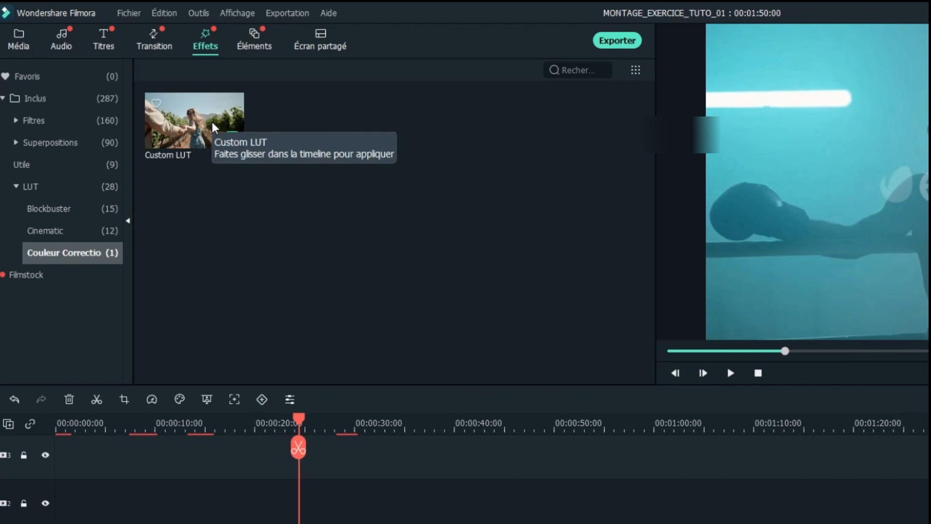
click(213, 127)
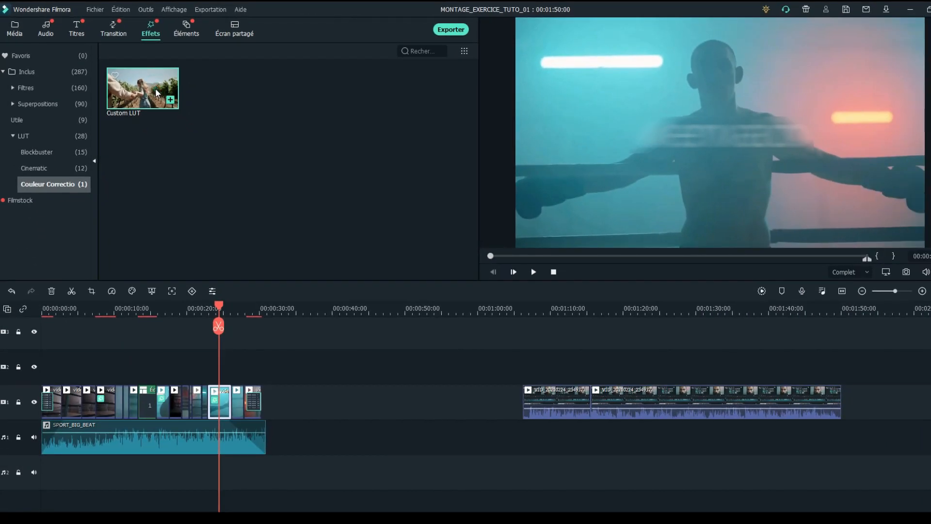
drag(156, 92, 217, 403)
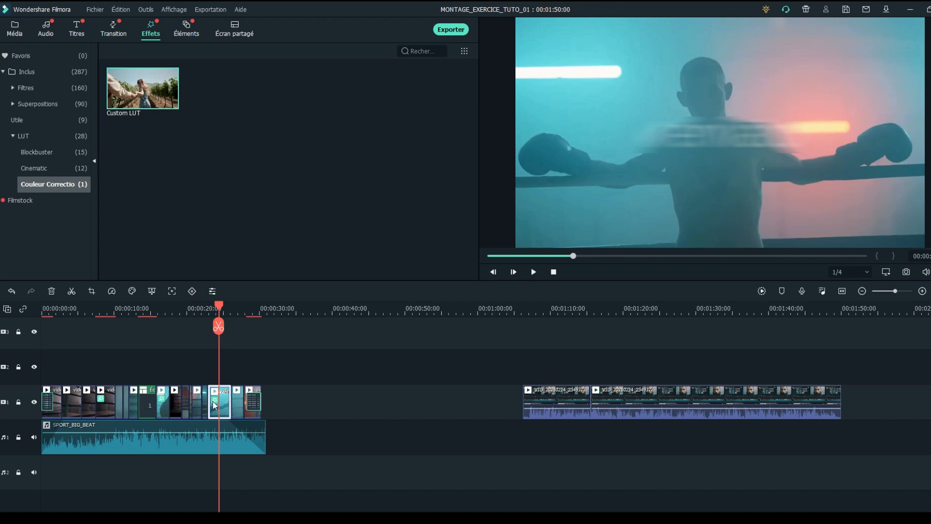
Step: In the boxer clip's Custom LUT effect, choose the Game Of Thrones 3D LUT and set its alpha to 30
double_click(214, 405)
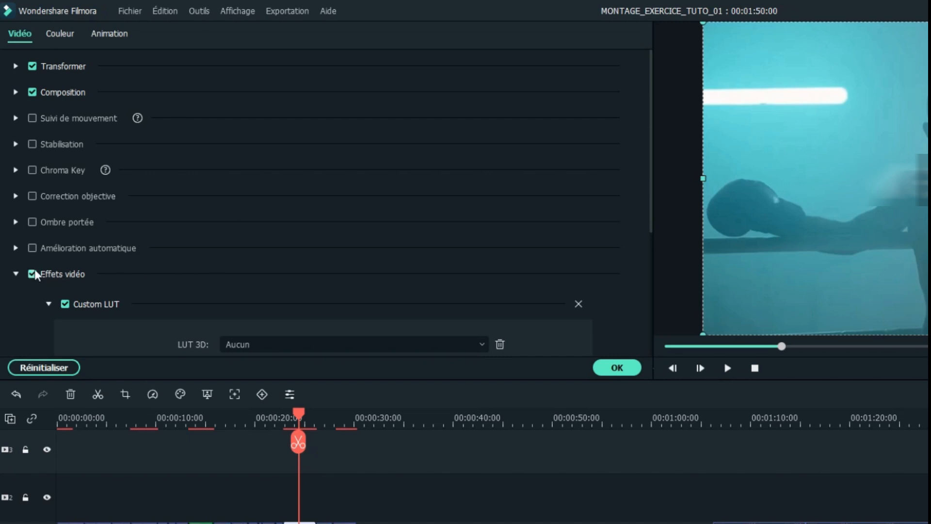
click(16, 274)
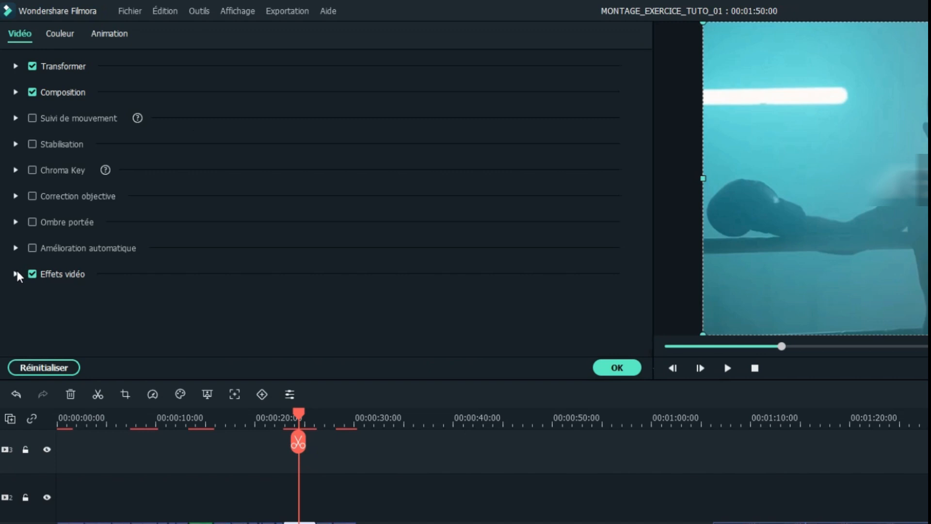
click(16, 275)
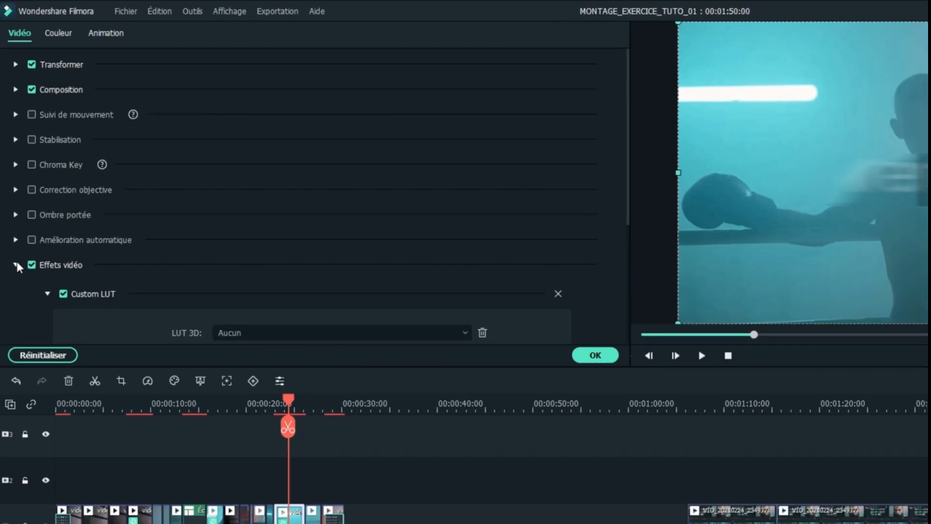
scroll(339, 268, down, 5)
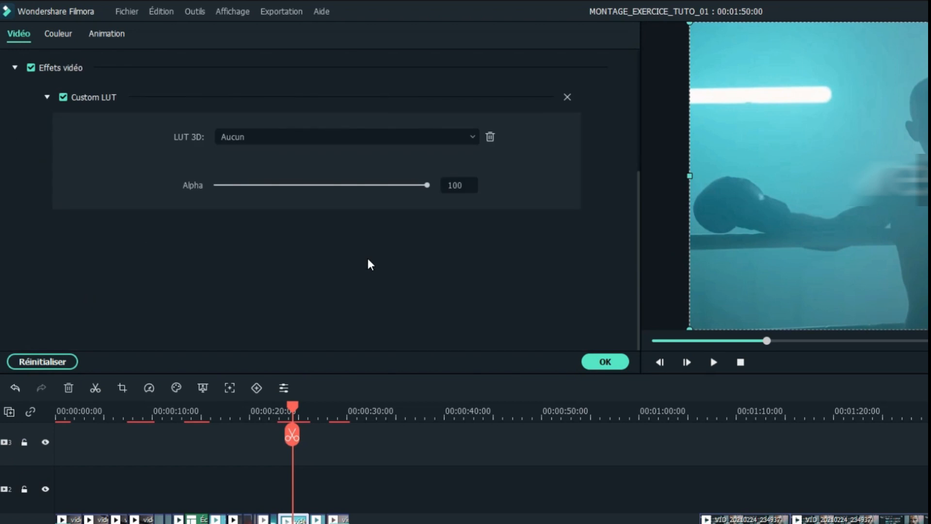
scroll(370, 264, up, 4)
scroll(370, 264, down, 4)
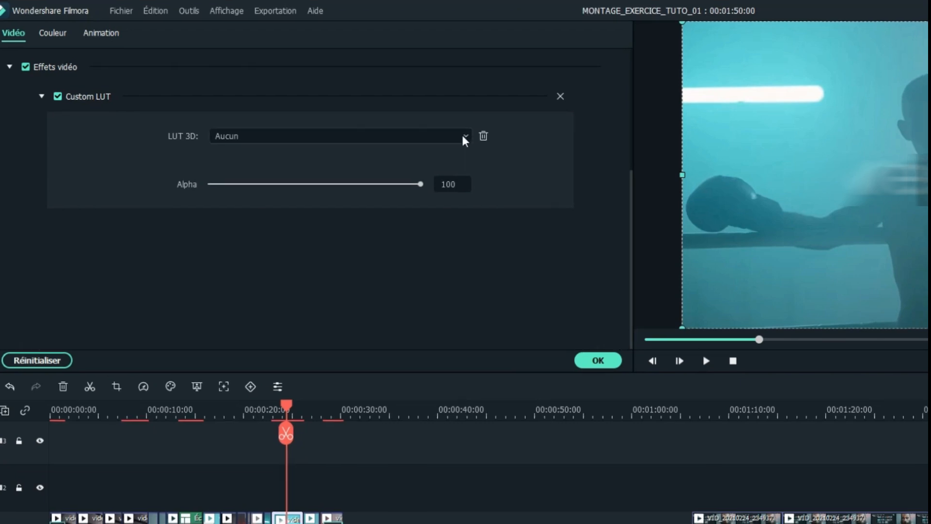
click(464, 139)
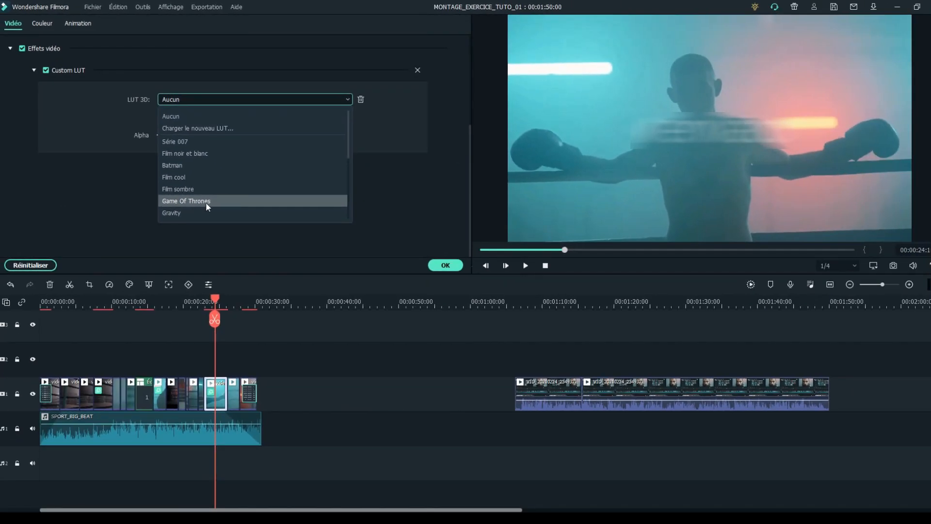
click(278, 275)
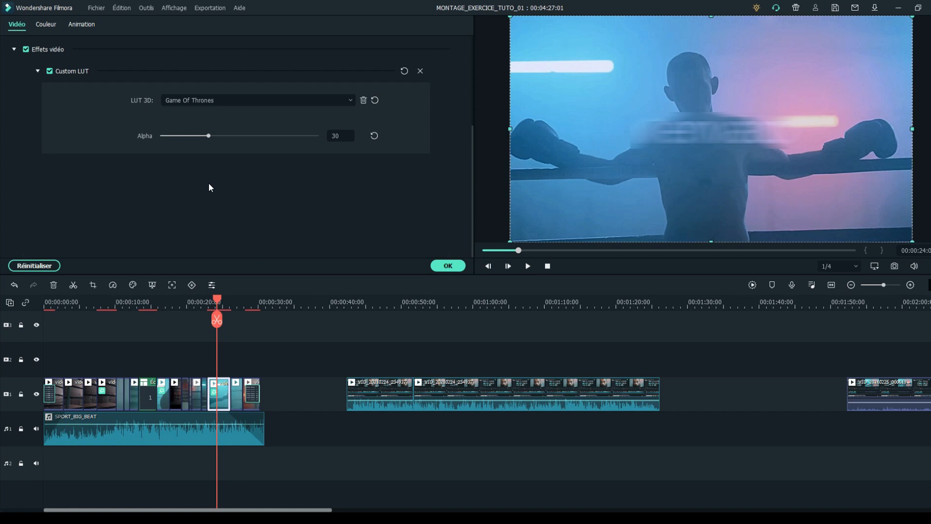
Step: Set the white balance temperature of the boxer clip to -40 in its colour settings
scroll(209, 184, up, 3)
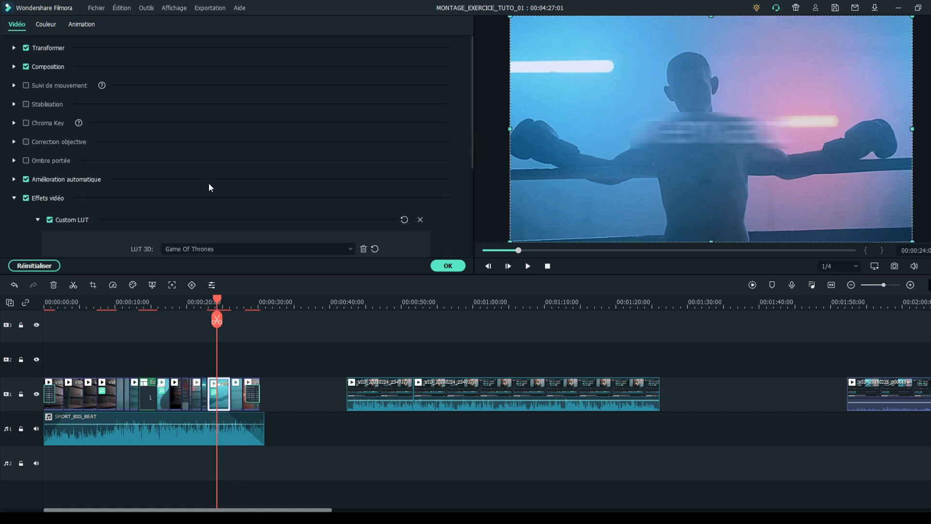
click(43, 24)
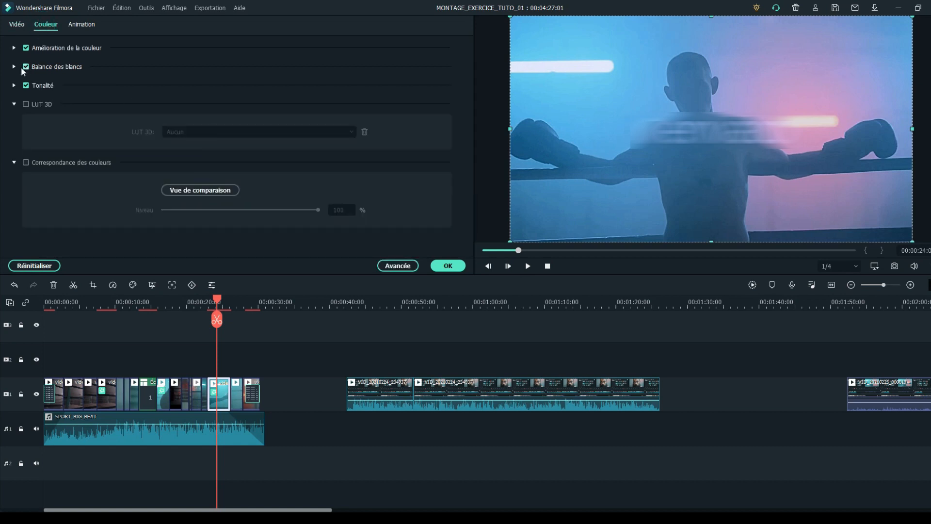
click(14, 67)
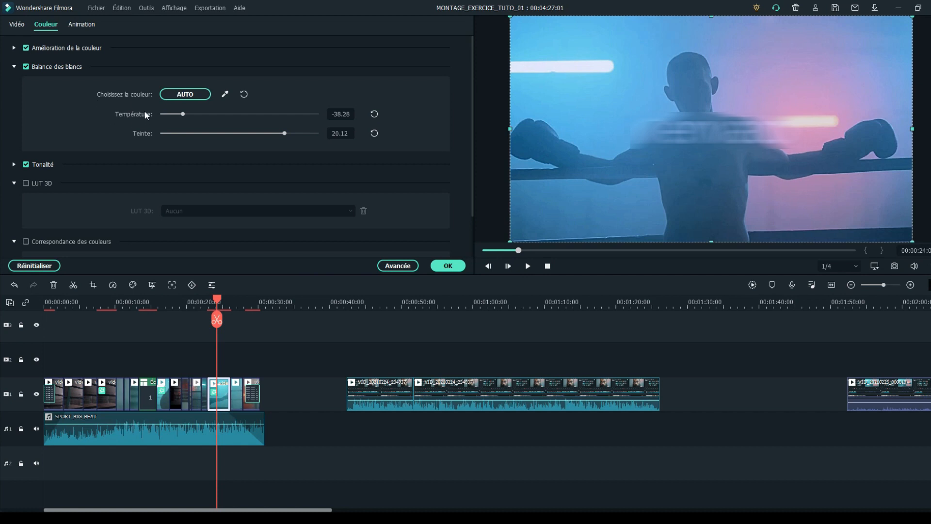
mouse_move(182, 114)
mouse_down()
mouse_move(314, 122)
mouse_move(180, 116)
mouse_up()
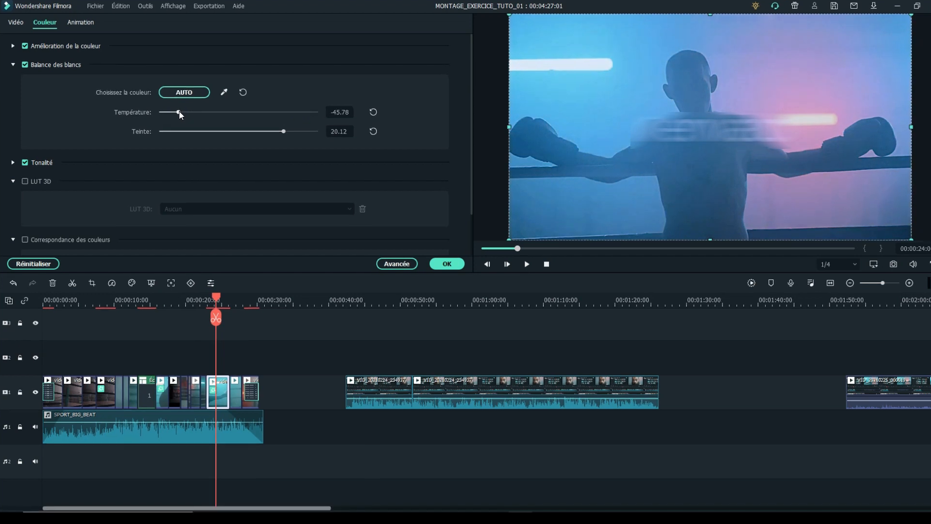
click(347, 113)
key(BackSpace)
text(-40)
key(Return)
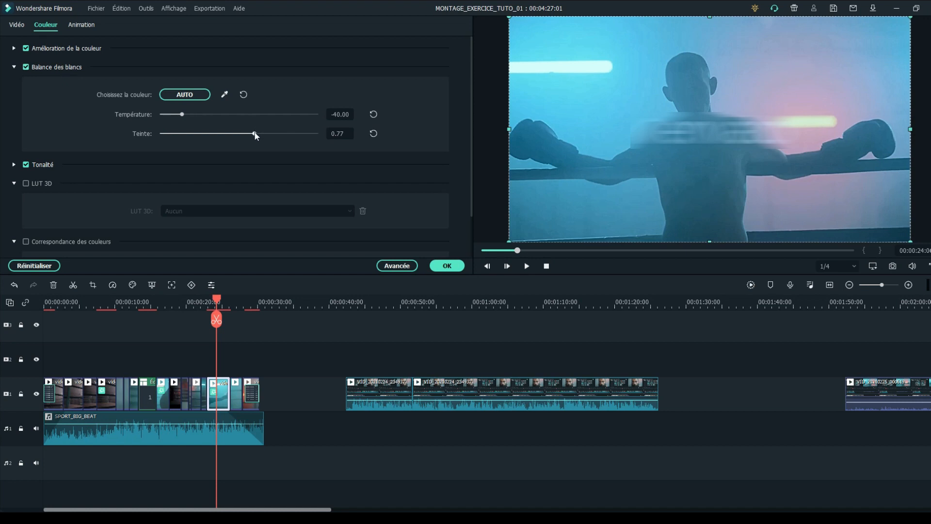
Step: Try stronger and weaker white balance tints on the boxer clip, and set the tint to -20
drag(253, 136, 307, 137)
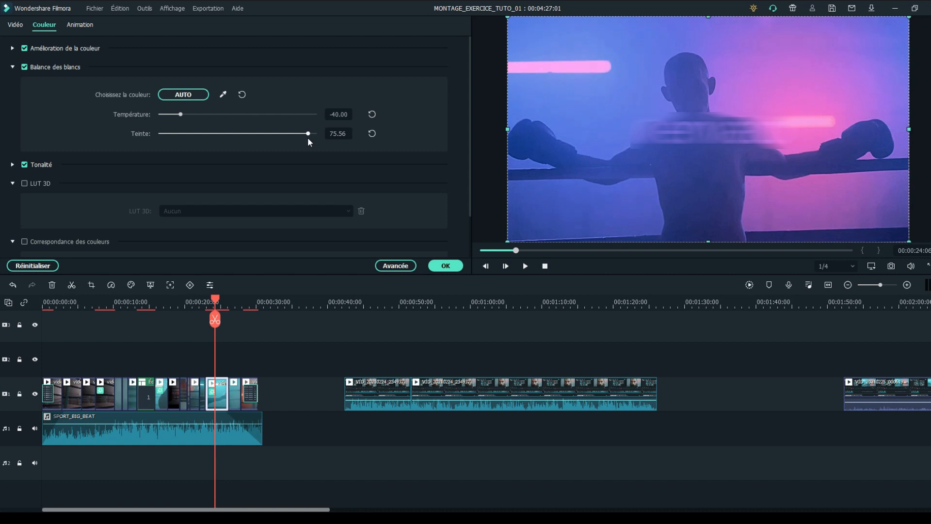
drag(307, 137, 198, 139)
click(328, 134)
text(-20)
key(Return)
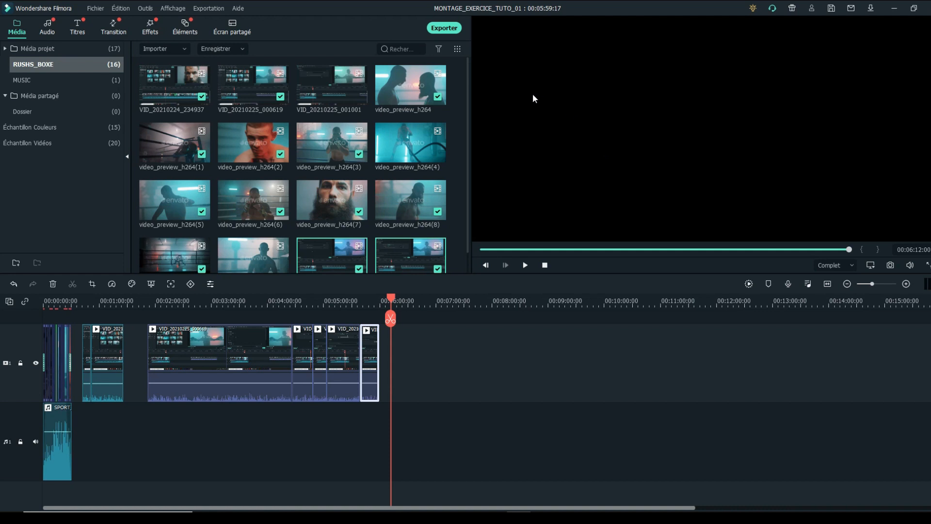
Step: Export the project locally as a MOV file named Tuto_montage in G:/WONDERSHARE/EXPORTS
click(434, 30)
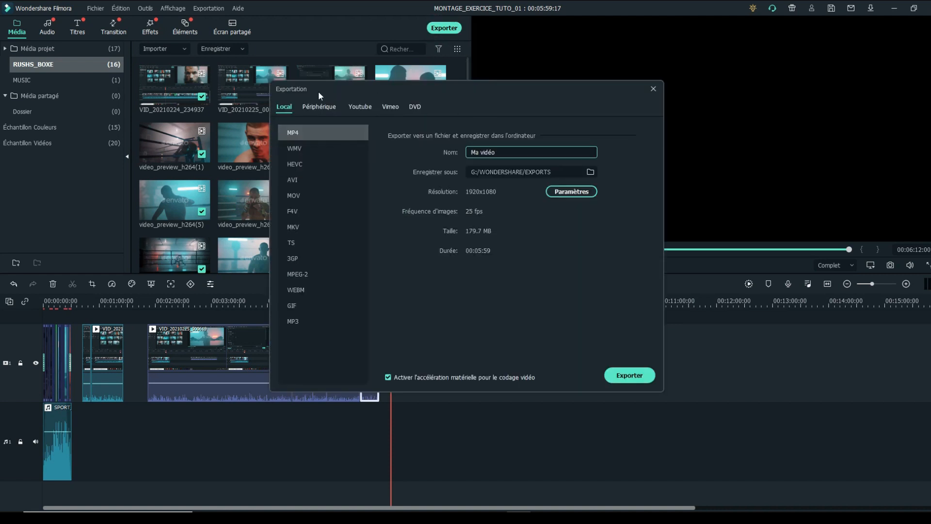
click(652, 89)
click(204, 9)
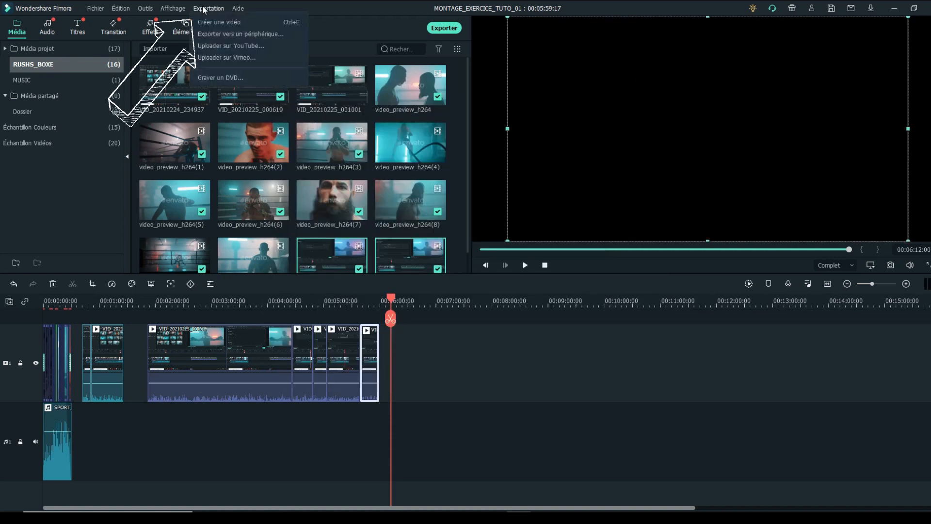
click(205, 22)
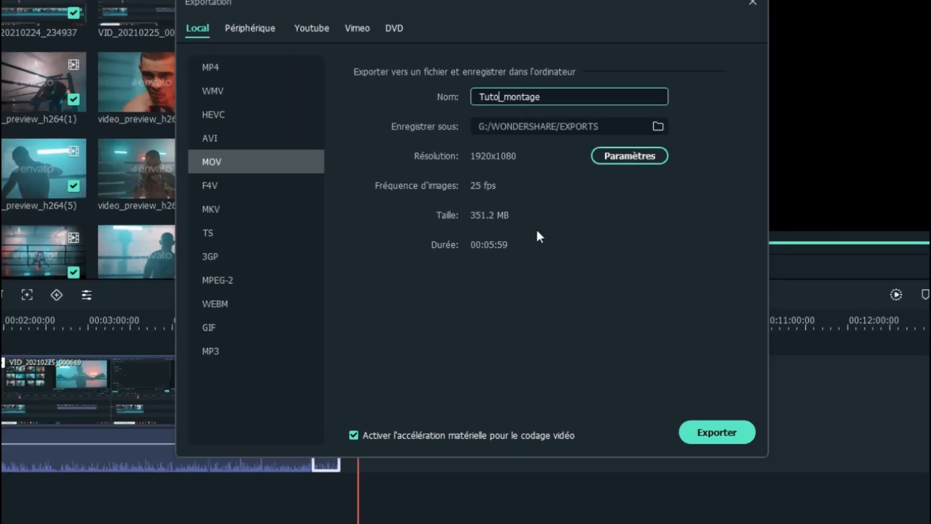
click(534, 214)
click(710, 429)
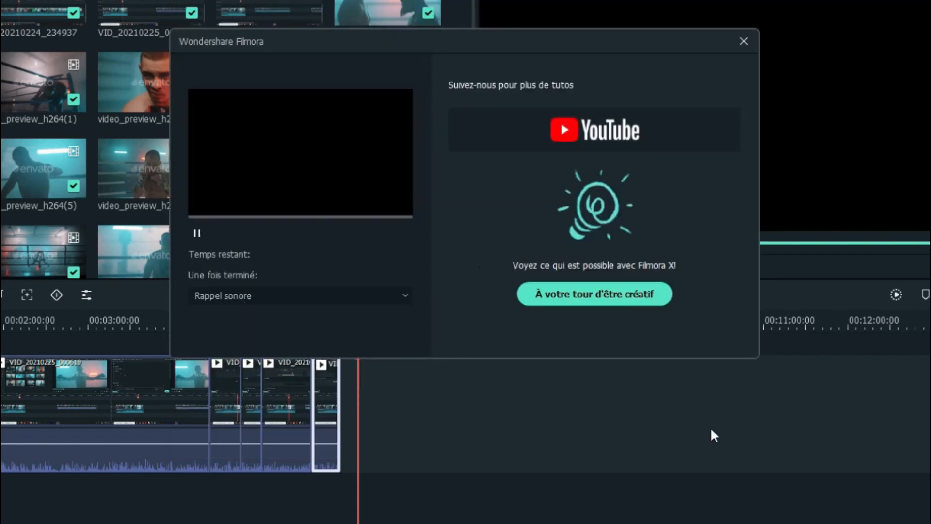